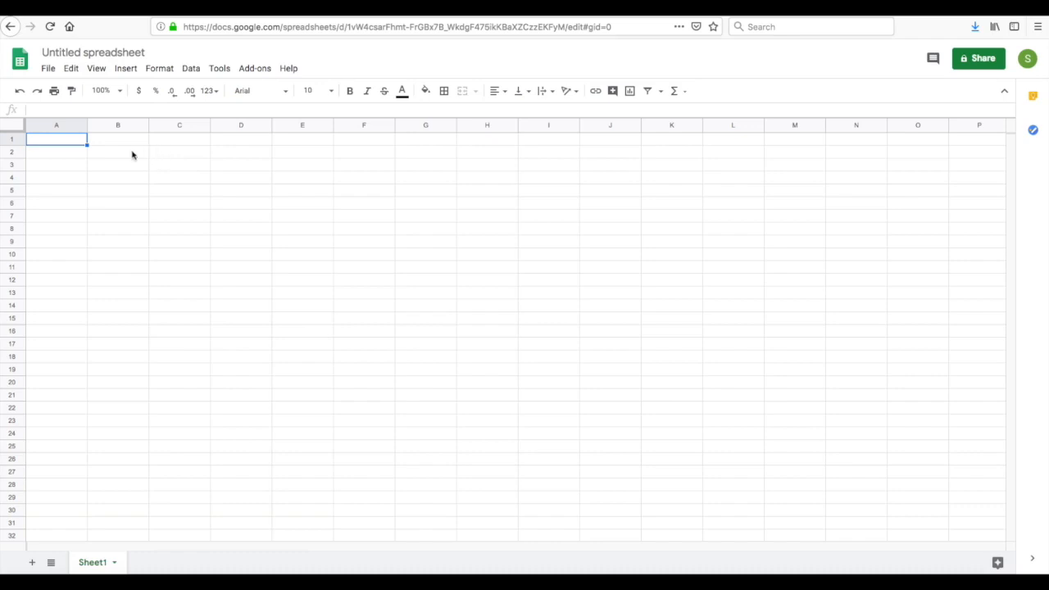
Step: Apply the custom number format #,##0.0 to the whole sheet so numbers show one decimal place
left_click(10, 125)
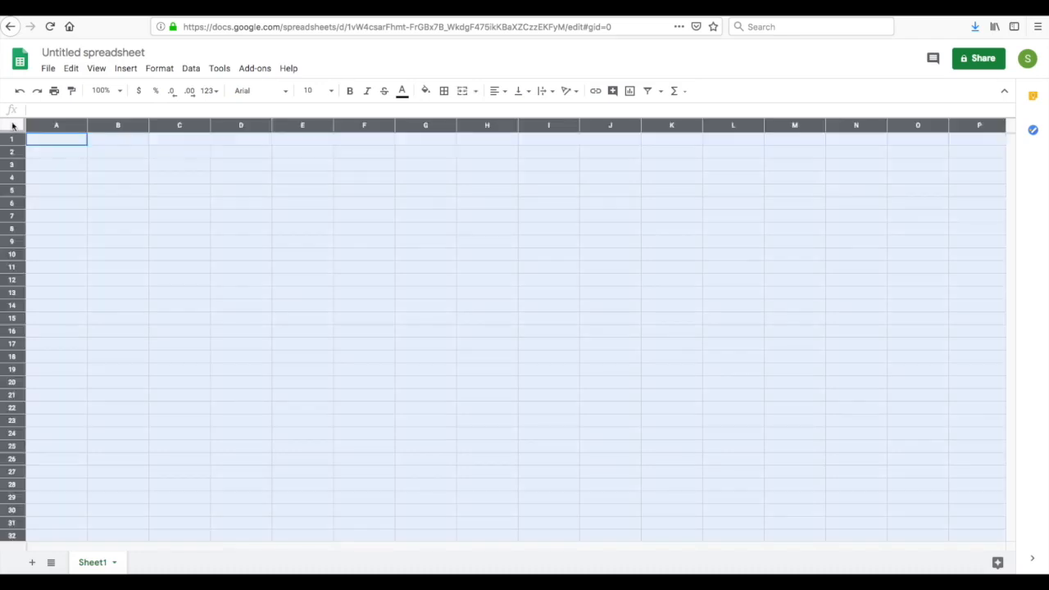
left_click(160, 69)
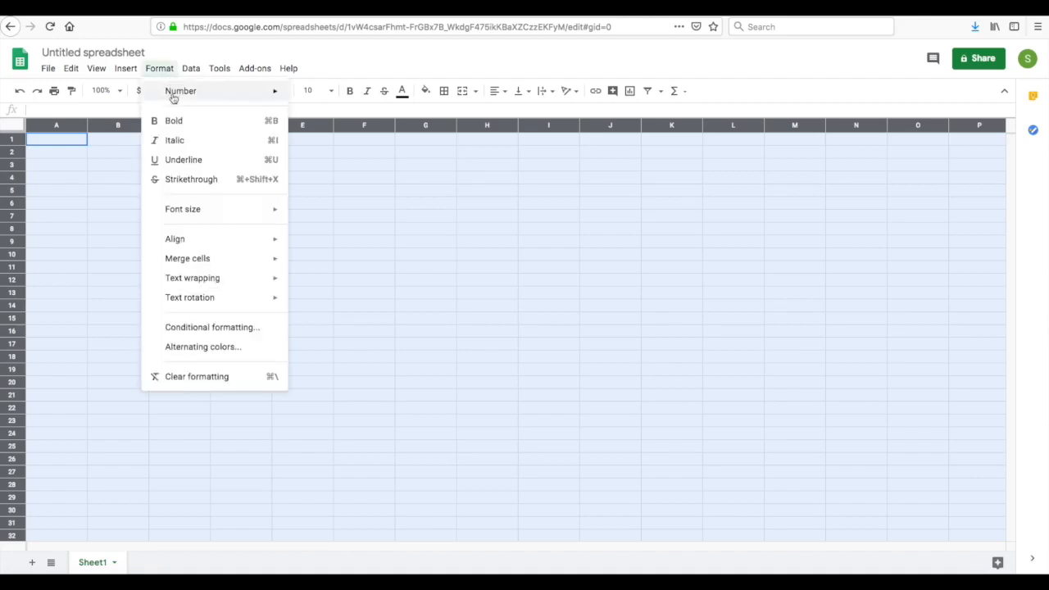
mouse_move(175, 98)
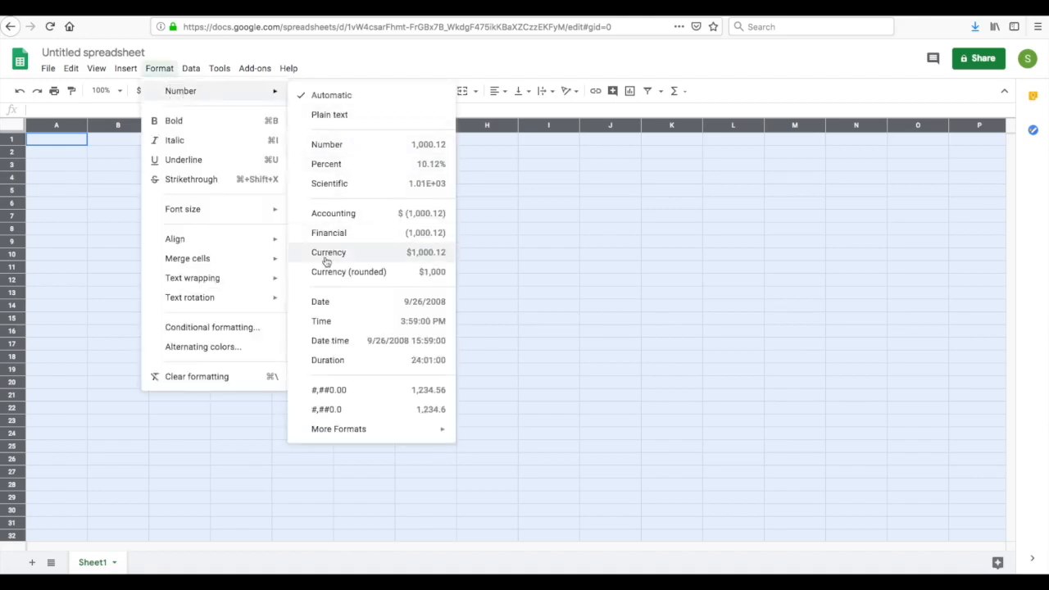
mouse_move(354, 435)
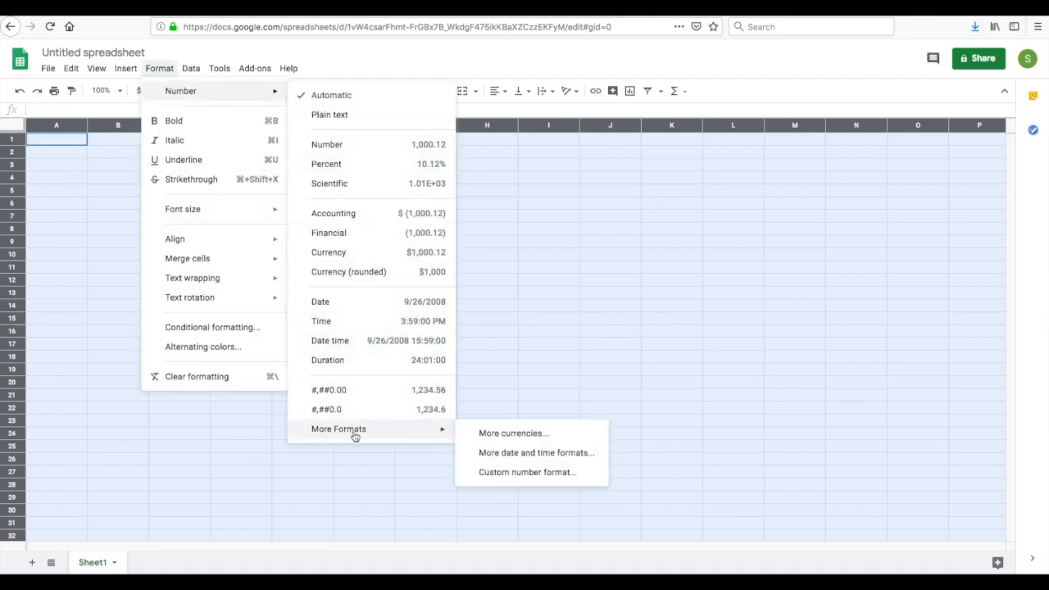
left_click(509, 481)
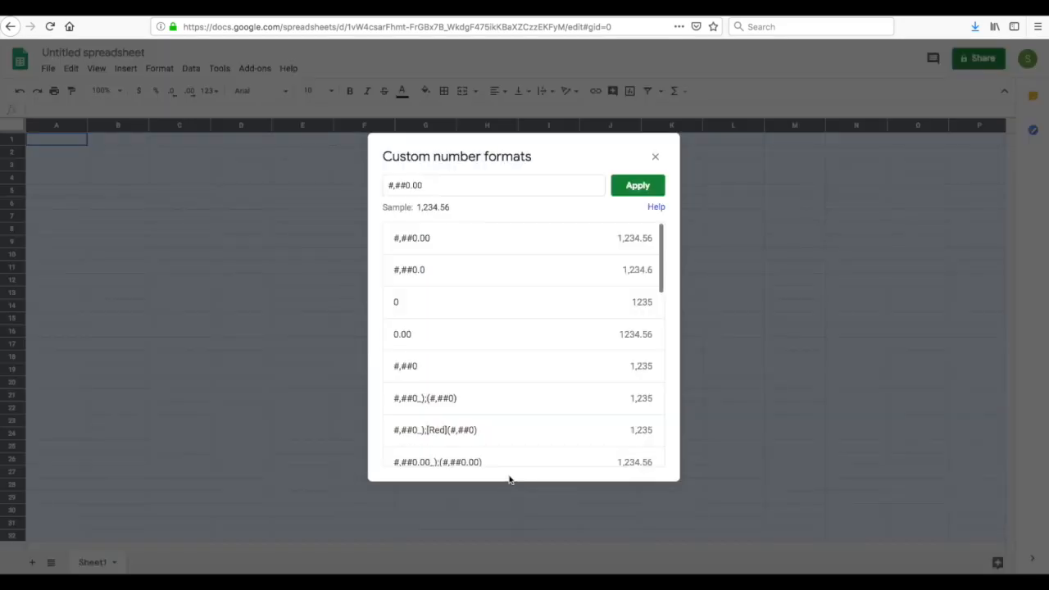
left_click(429, 184)
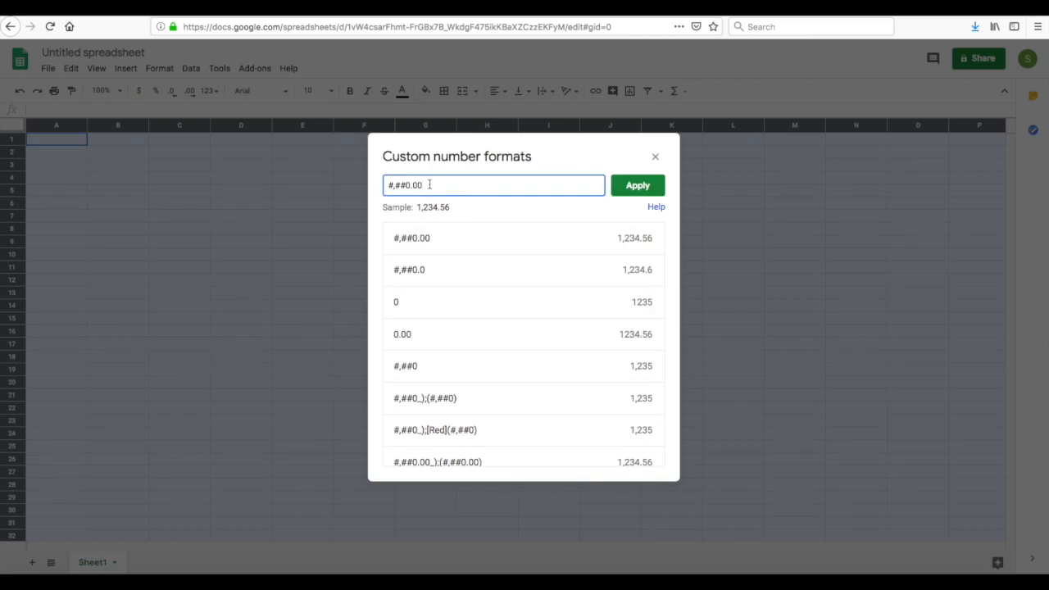
key("BackSpace")
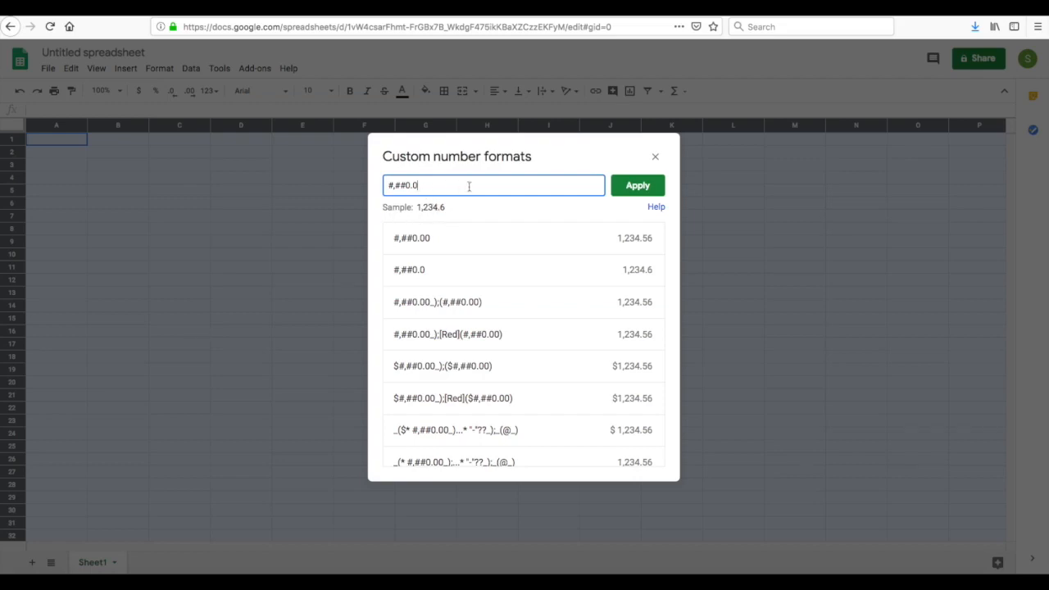
left_click(636, 186)
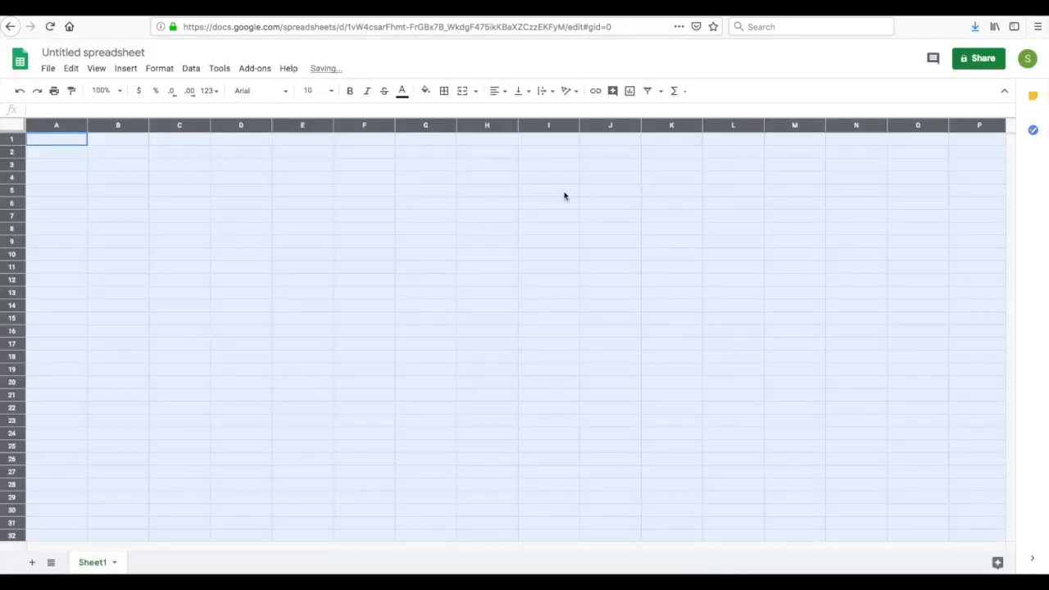
Step: Enter the values 41, 38, 39, 45, 47, 41, 44, 41, 37 and 42 down cells A1 to A10
left_click(82, 152)
left_click(68, 141)
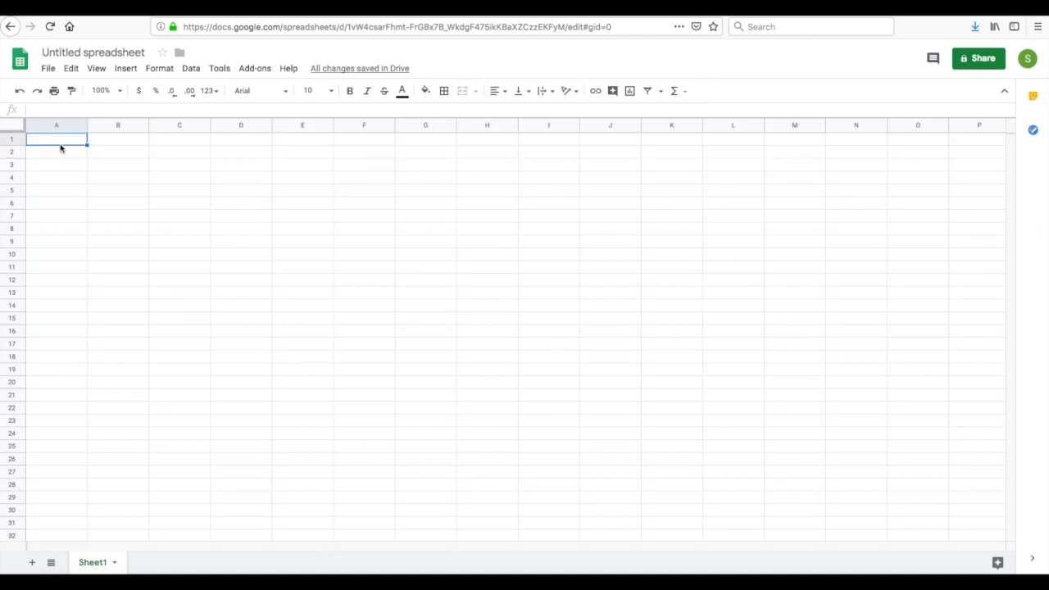
type("41")
key("Return")
type("38")
key("Return")
type("39")
key("Return")
type("45")
key("Return")
type("47")
key("Return")
type("41")
key("Return")
type("44")
key("Return")
type("41")
key("Return")
type("37")
key("Return")
type("42")
key("Return")
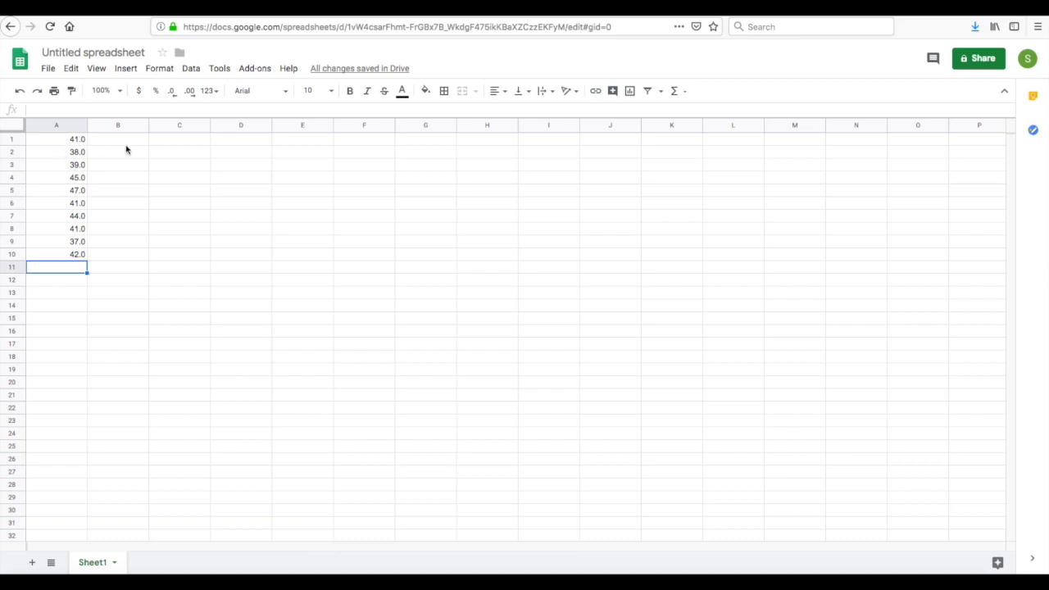
Step: Label cell C2 "mean" and calculate the mean in D2 with =AVERAGE(A1:A10)
left_click(187, 154)
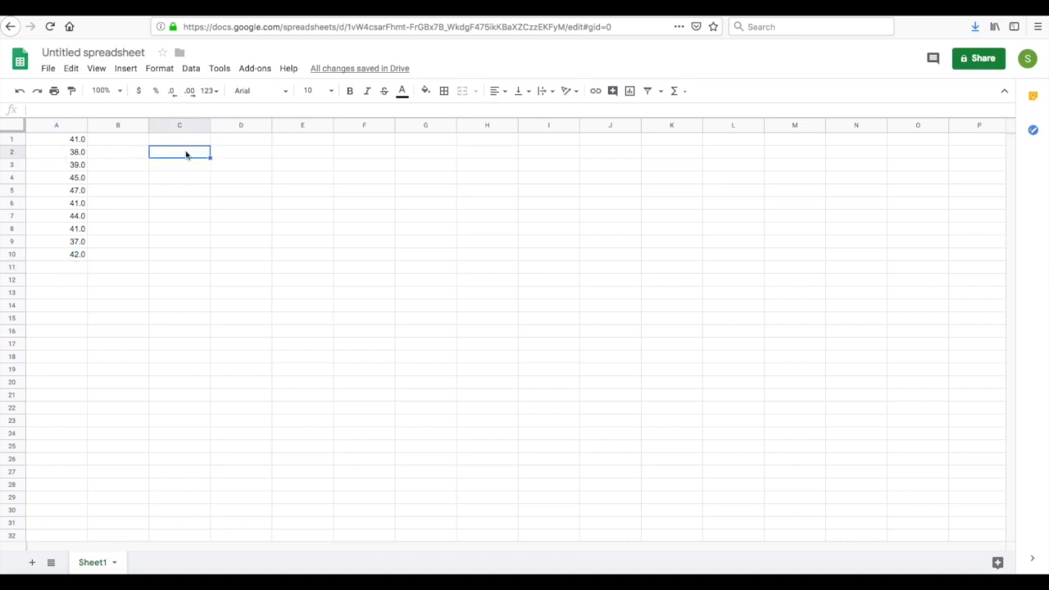
type("mean")
key("Tab")
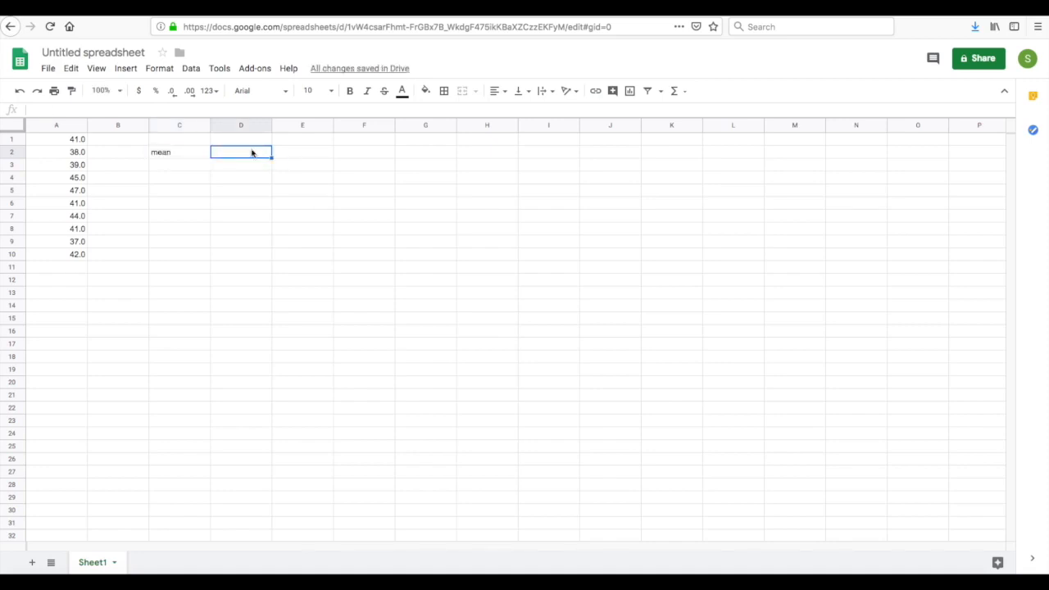
type("=")
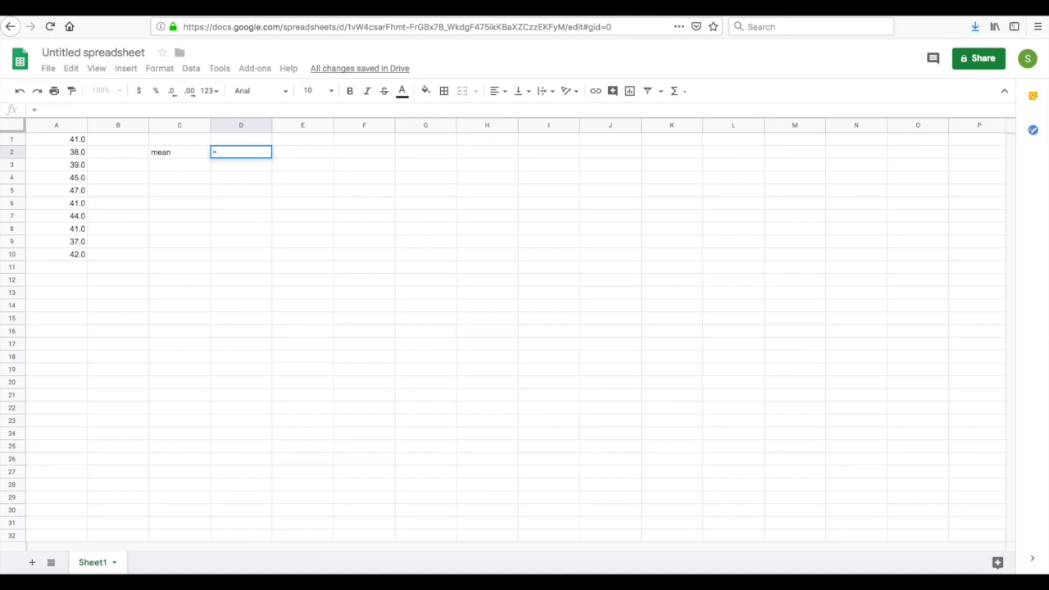
type("AV")
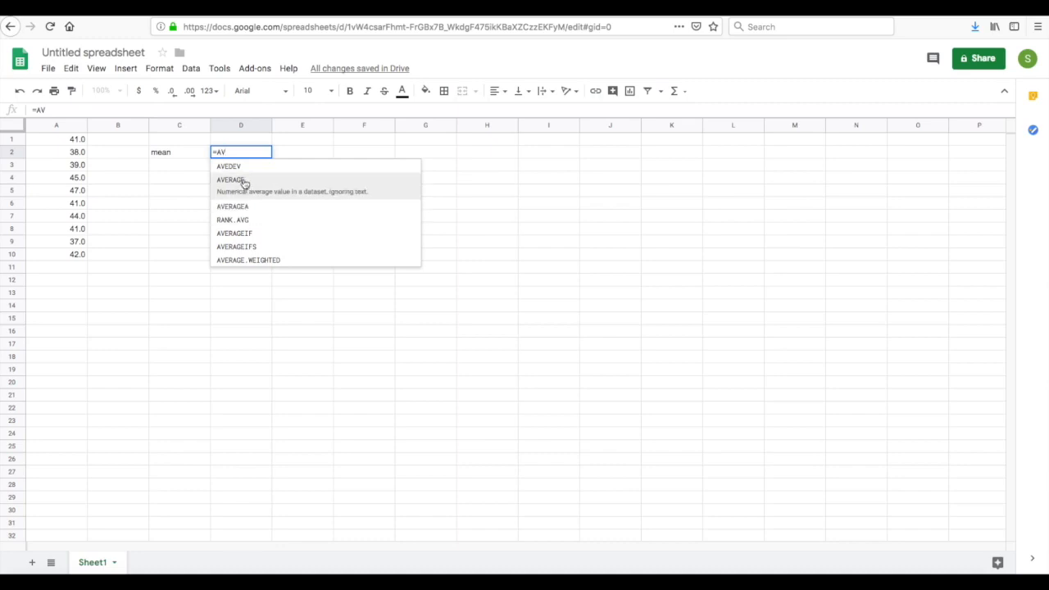
left_click(279, 188)
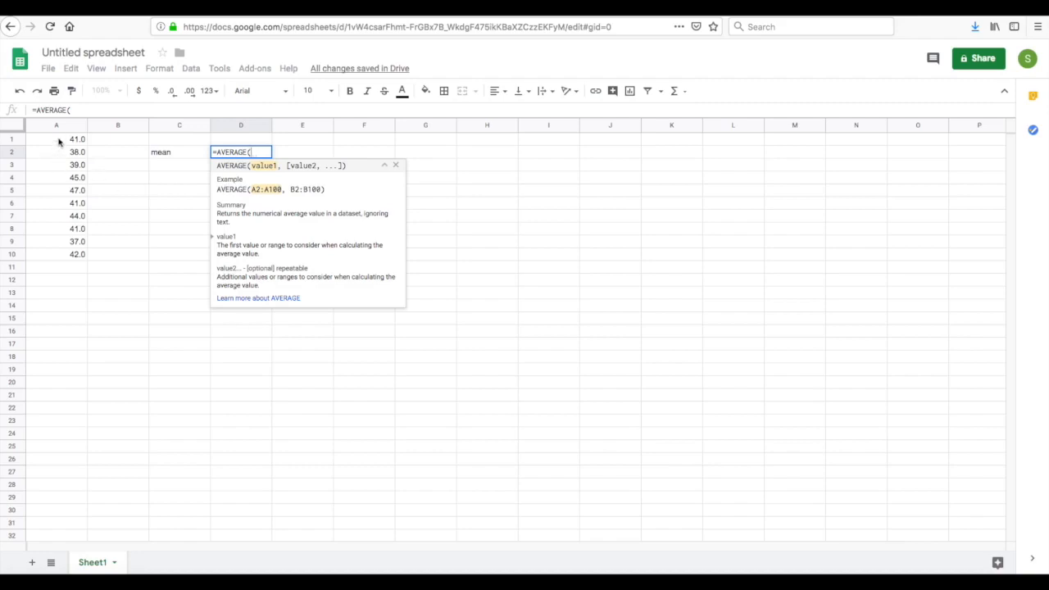
left_click_drag(58, 143, 57, 262)
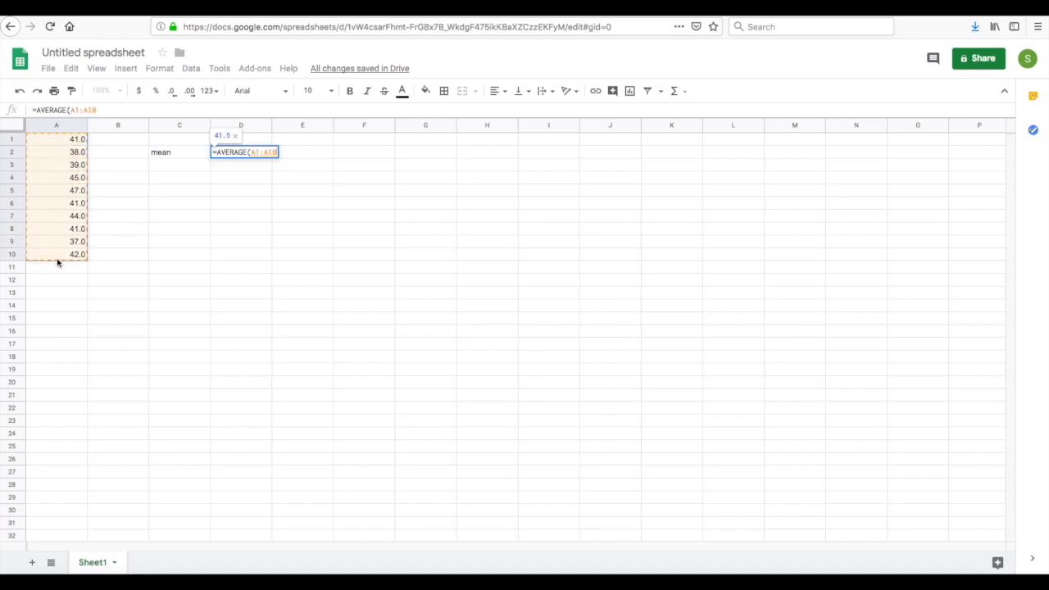
type(")")
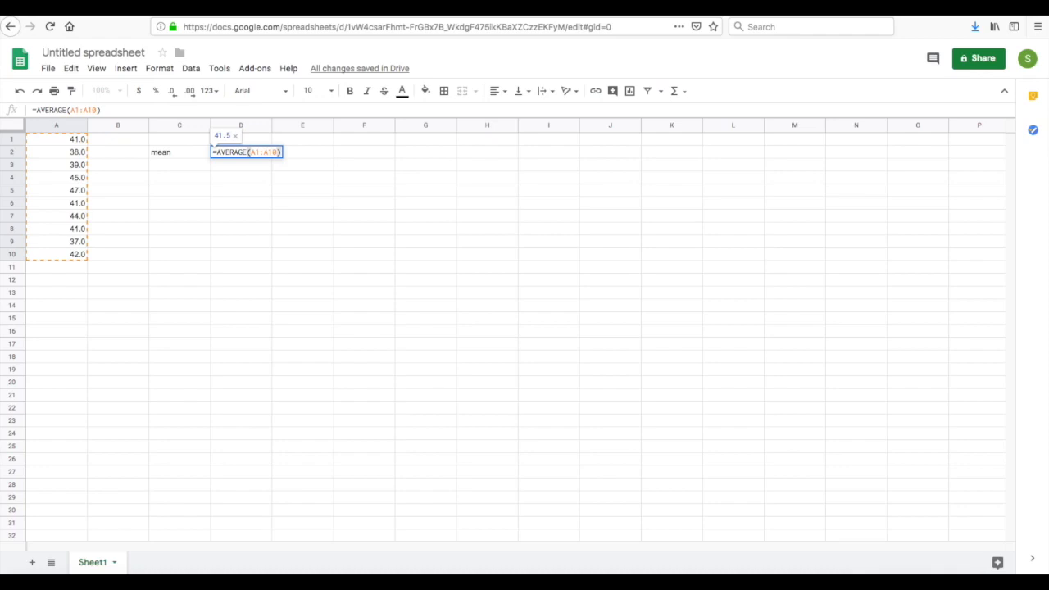
key("Return")
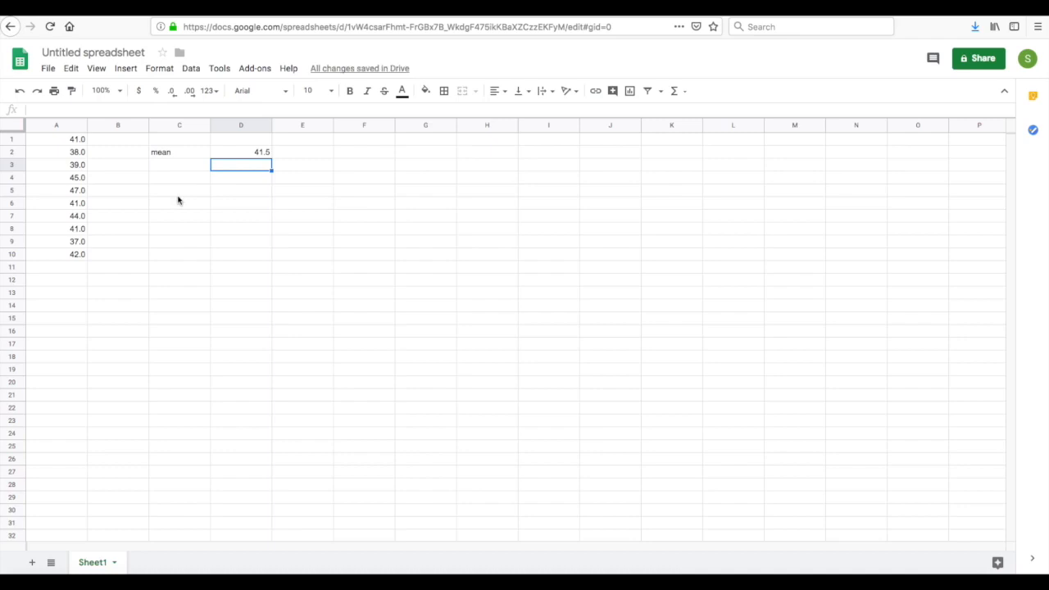
Step: Enter the label "median" in cell C3, directly below the mean label
left_click(171, 167)
type("median")
key("Tab")
left_click(164, 166)
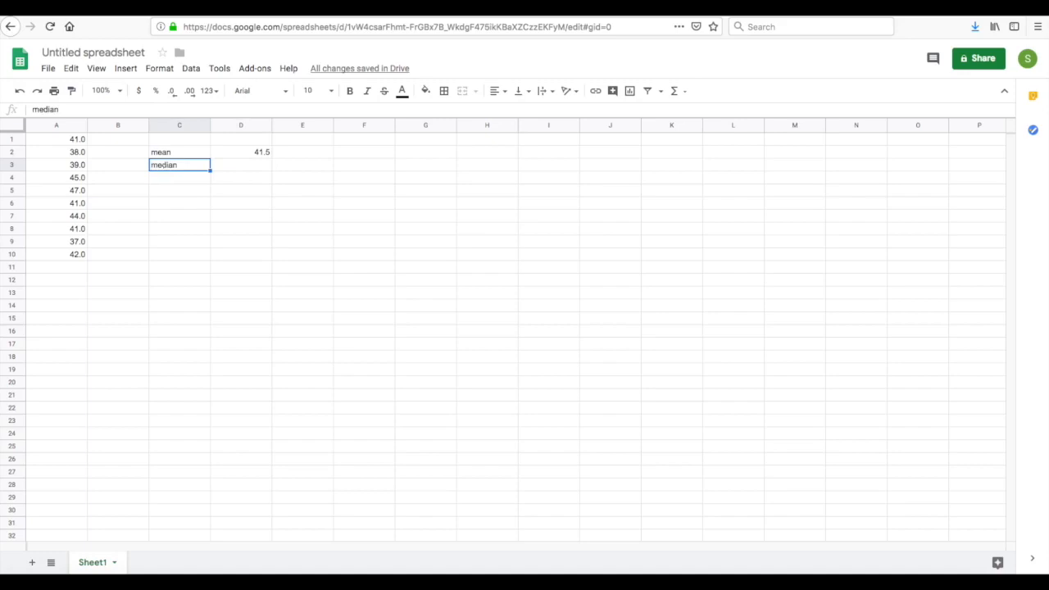
key("Delete")
type("median")
key("Tab")
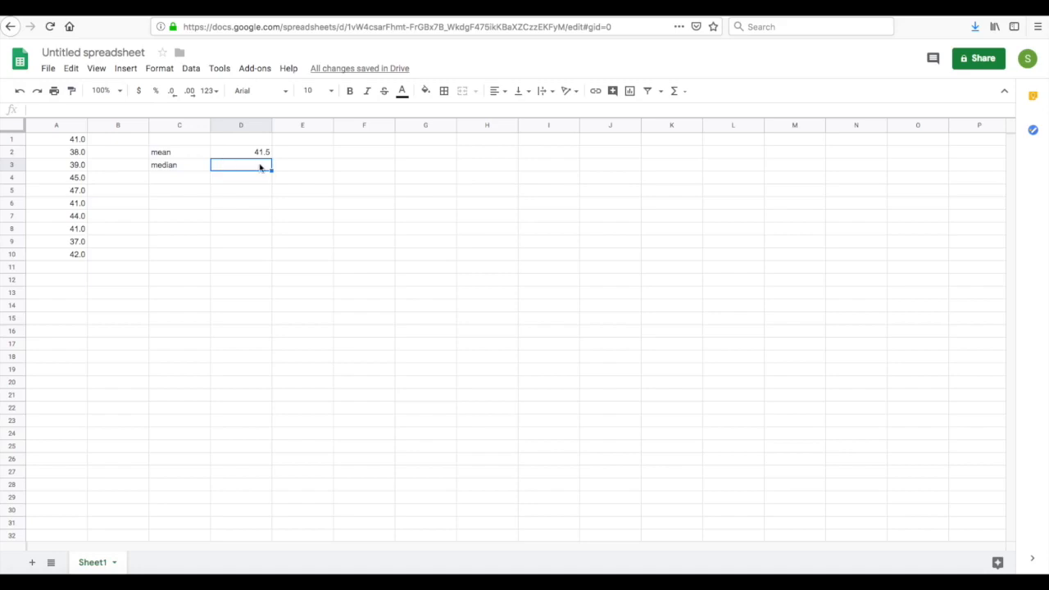
Step: Calculate the median of the data in cell D3 with =MEDIAN(A1:A10)
type("=")
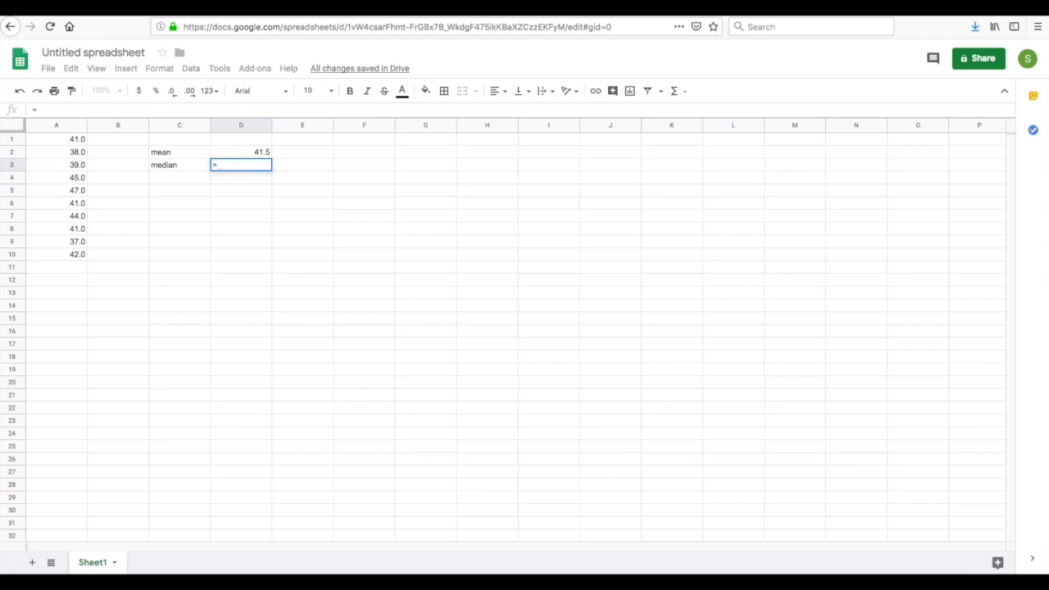
type("medi")
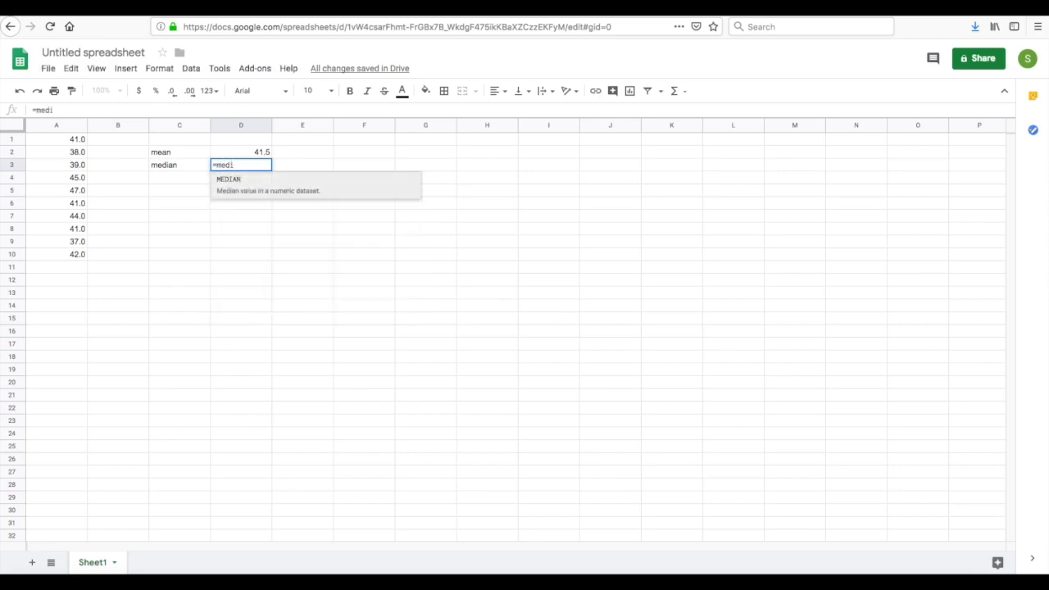
left_click(263, 196)
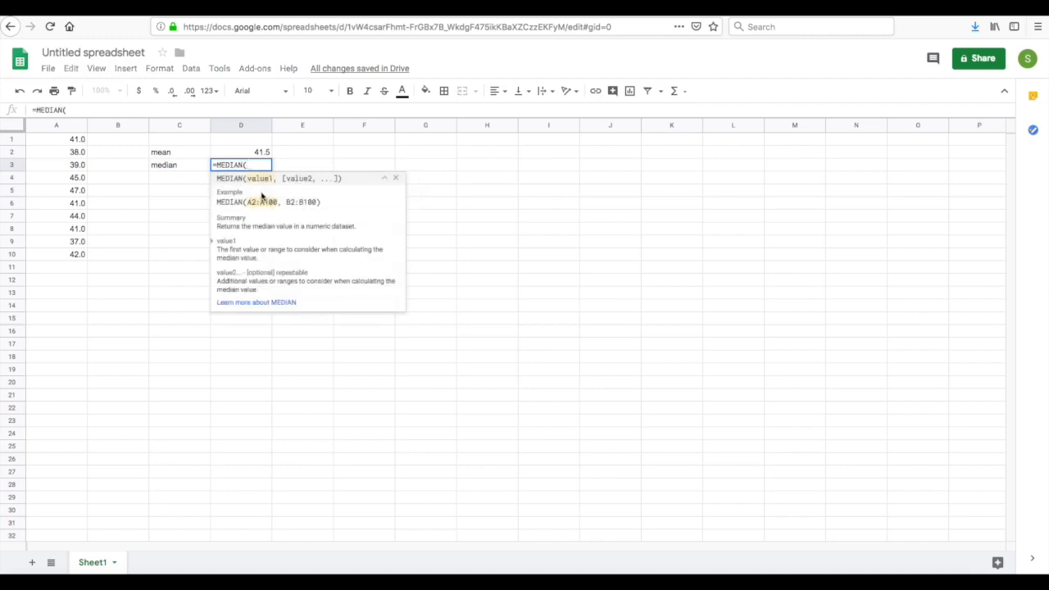
left_click_drag(73, 141, 72, 256)
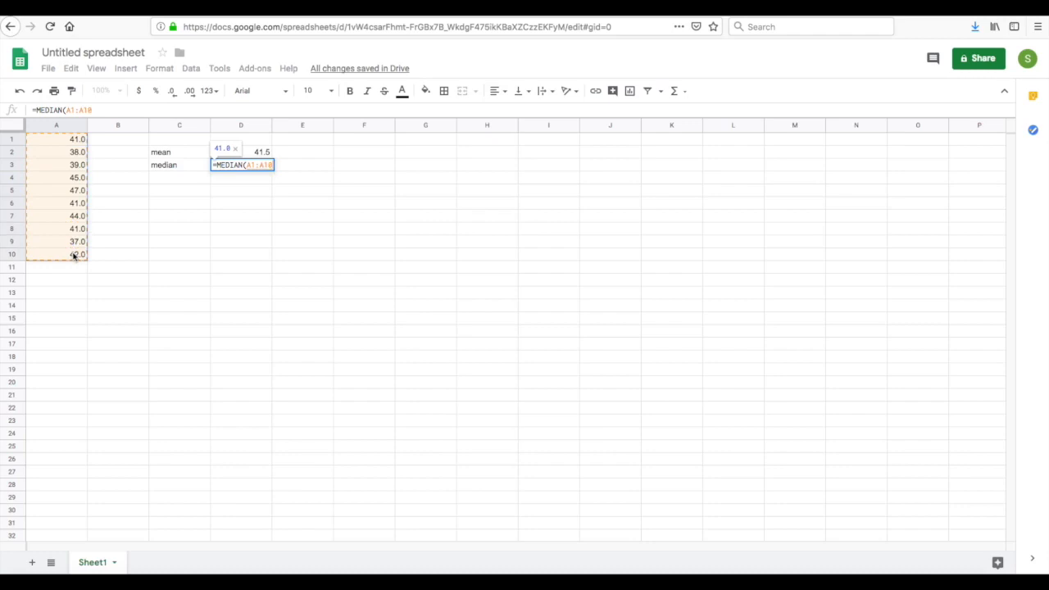
type(")")
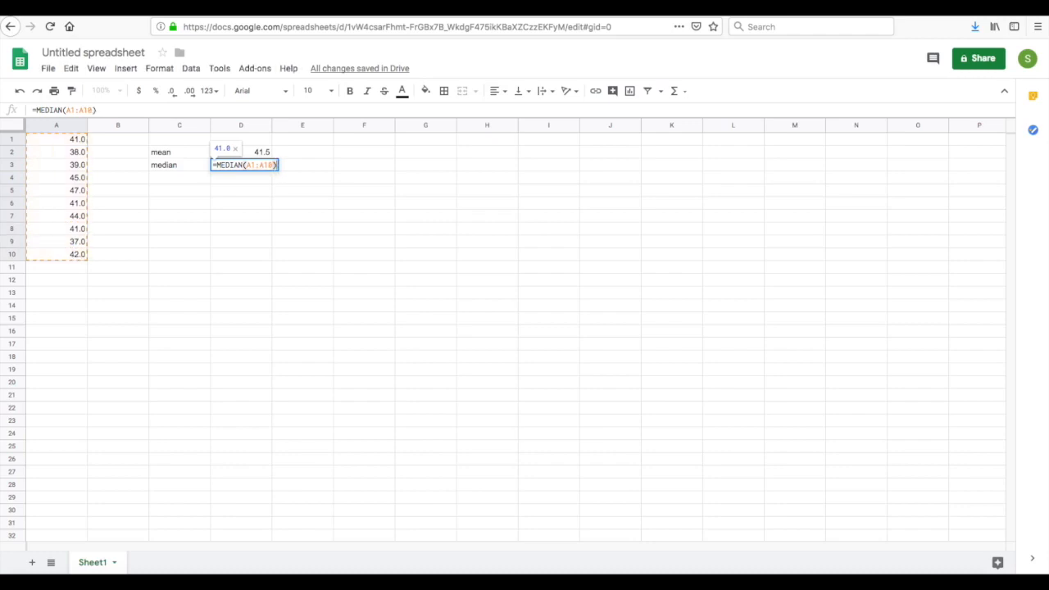
key("Return")
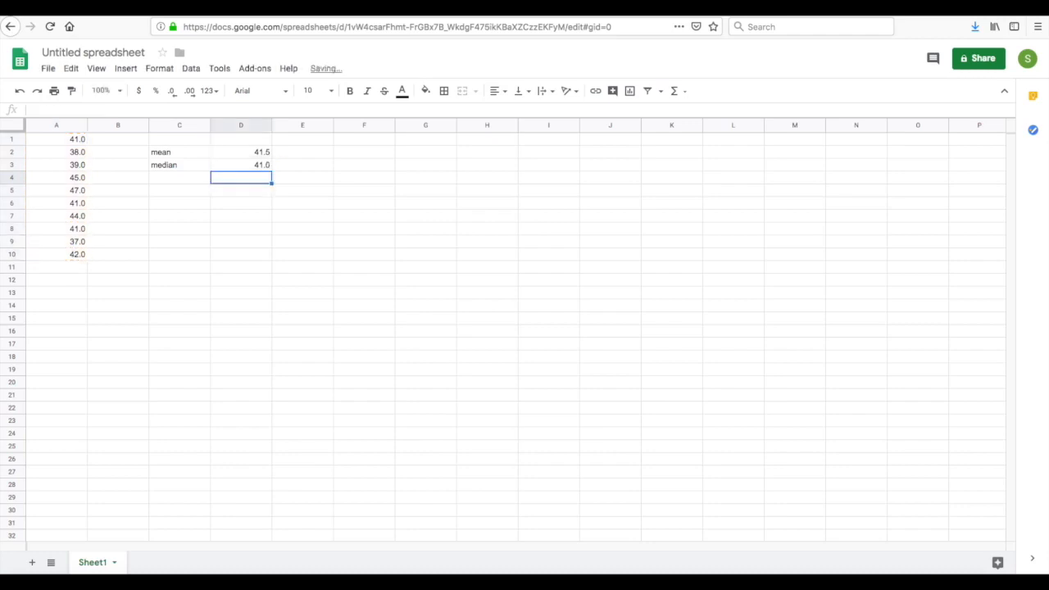
Step: Label cell C4 "mode" and calculate the mode in D4 with =MODE(A1:A10)
left_click(170, 181)
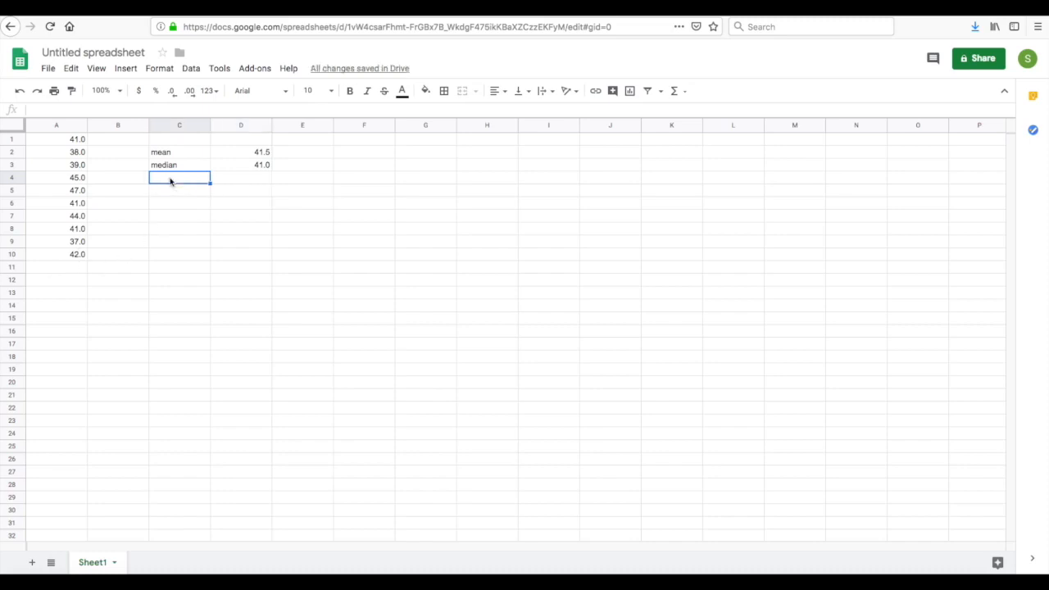
type("mode")
key("Tab")
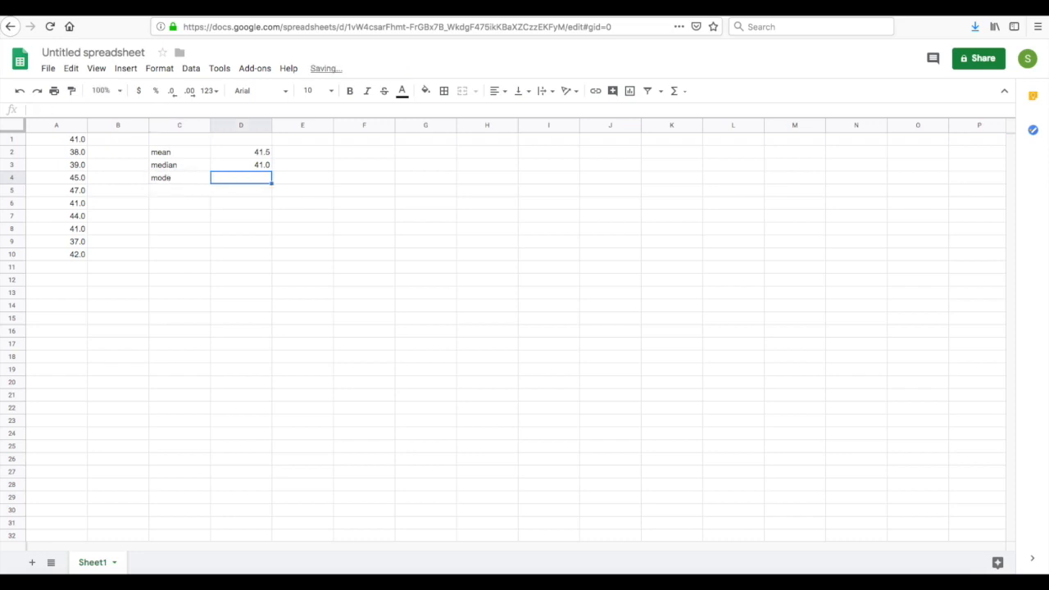
type("=")
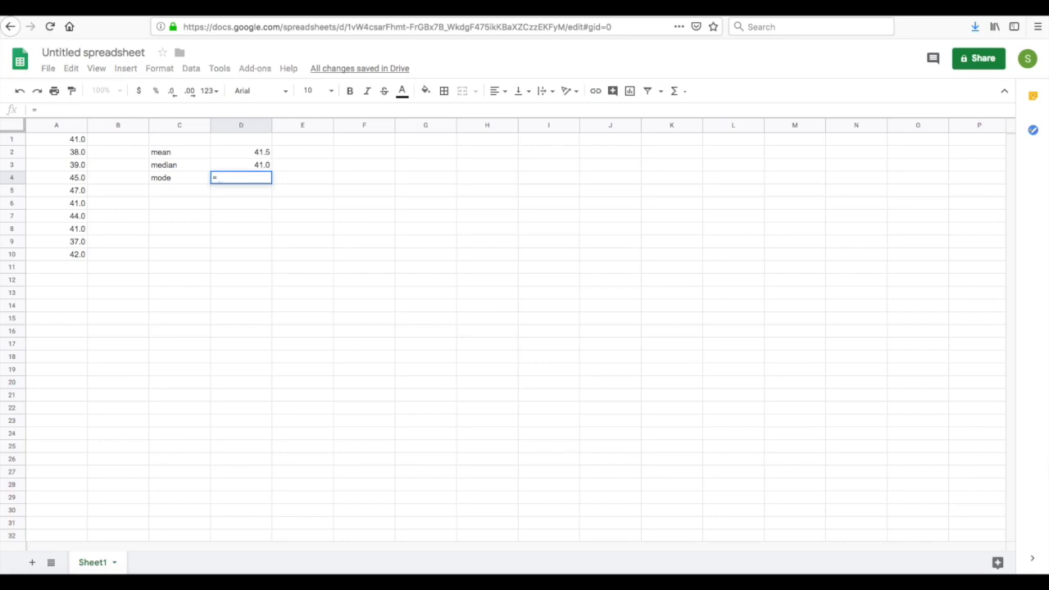
type("MODE")
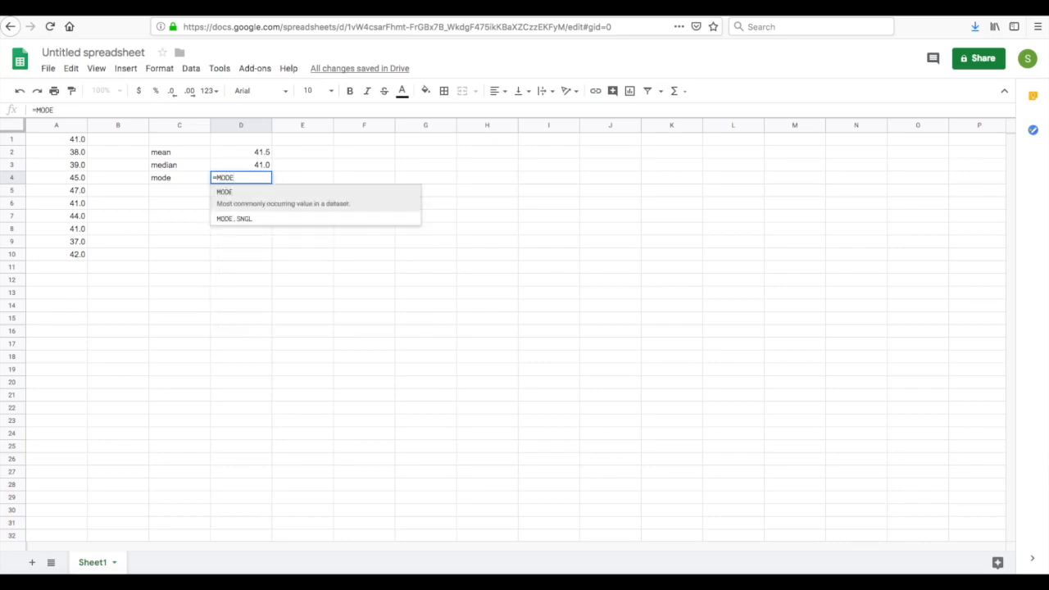
left_click(255, 208)
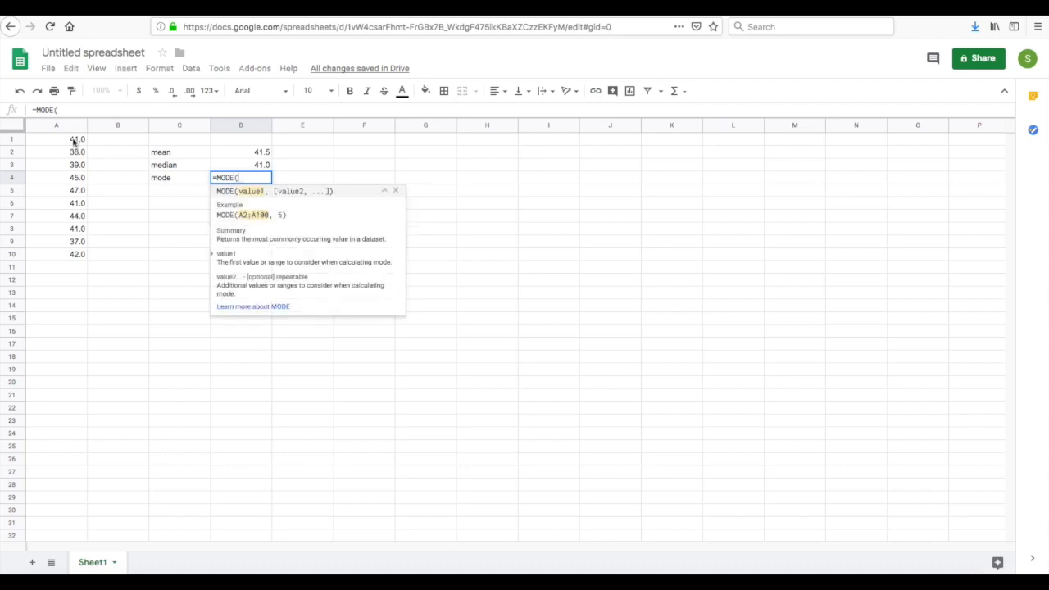
left_click_drag(74, 141, 73, 259)
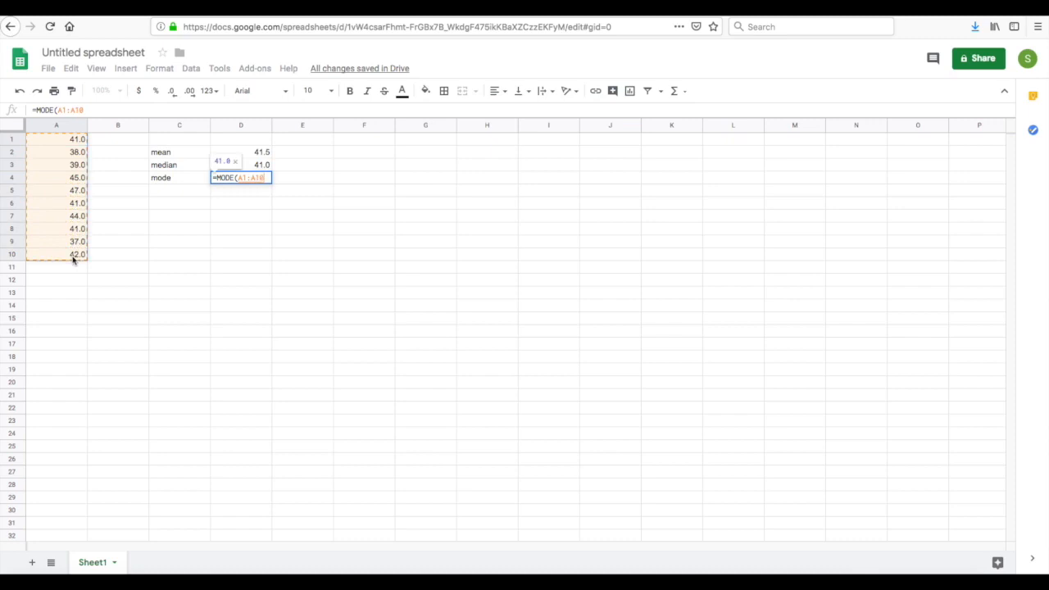
type(")")
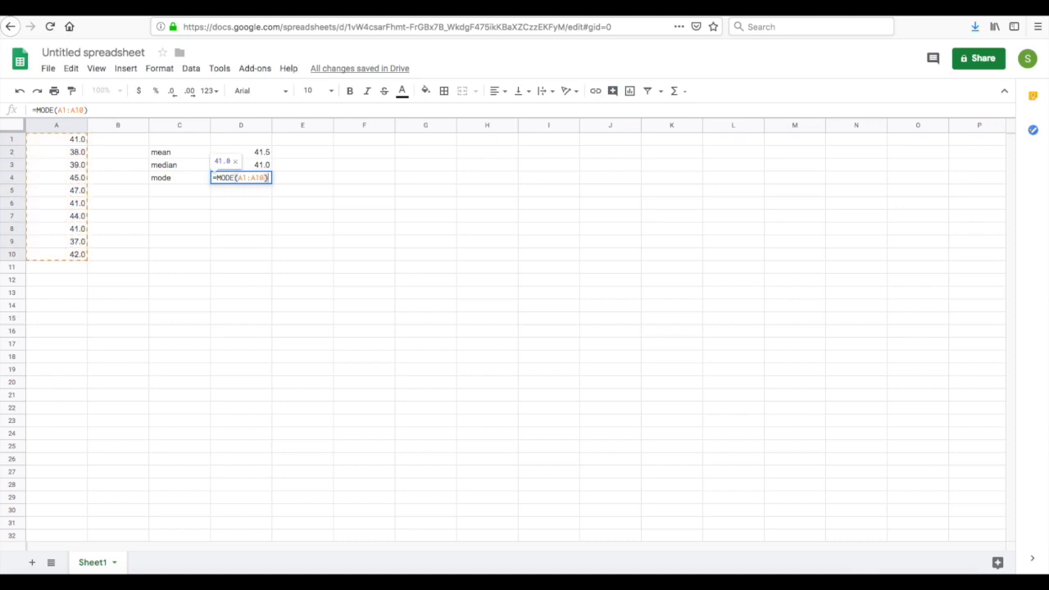
key("Return")
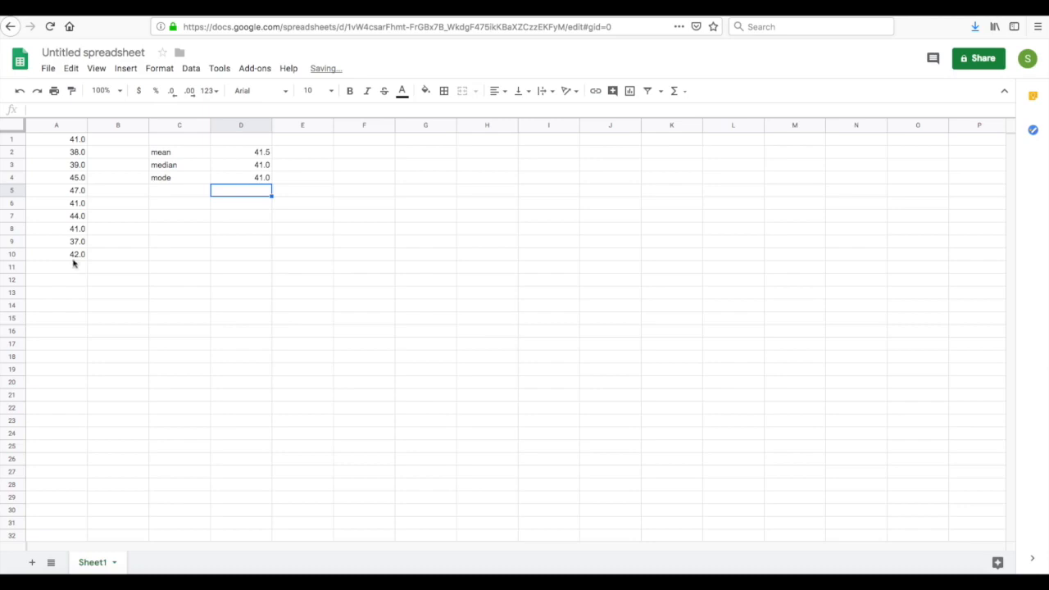
Step: Enter the label "range" in cell C5, directly below the mode label
left_click(181, 196)
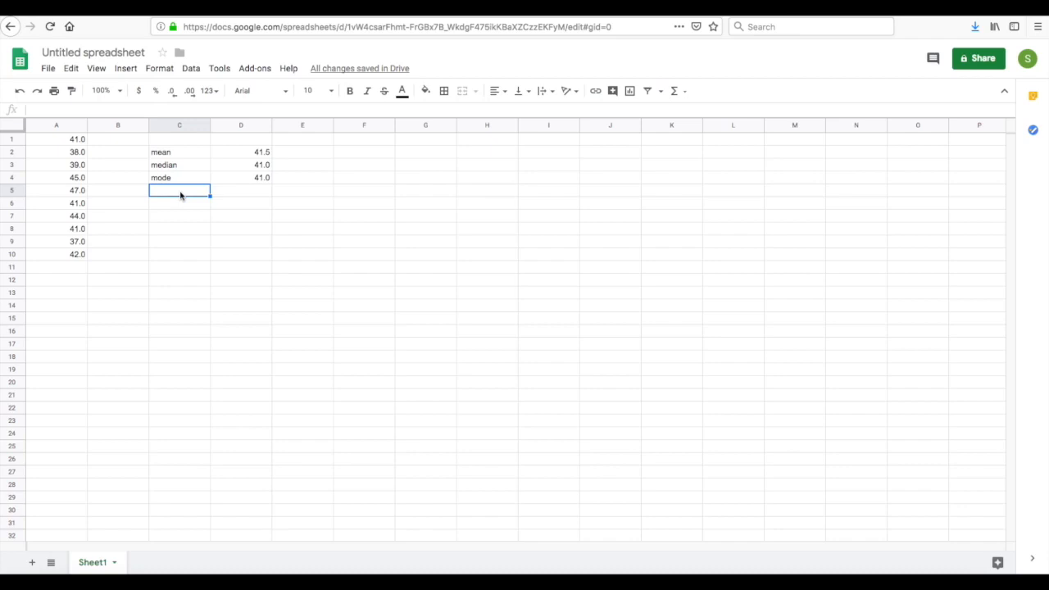
type("range")
key("Tab")
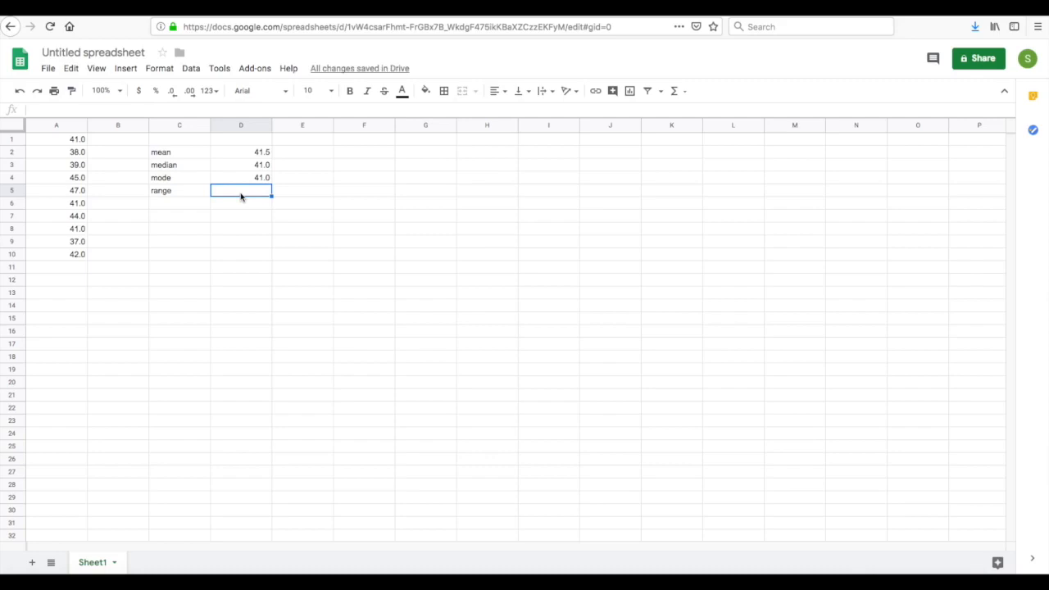
Step: Calculate the range of the data in cell D5 with =MAX(A1:A10)-MIN(A1:A10)
type("=")
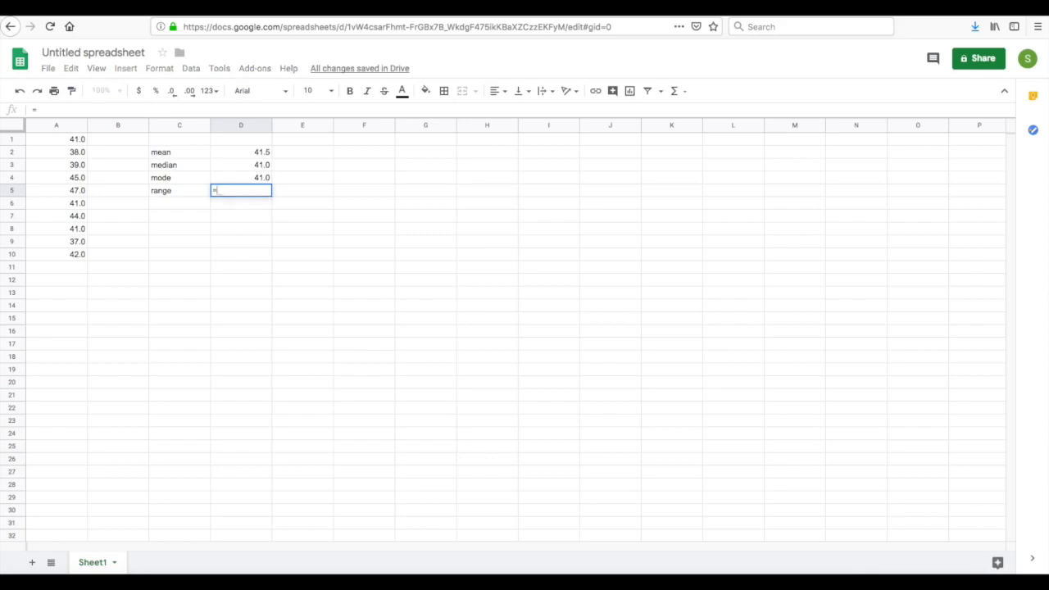
type("MA")
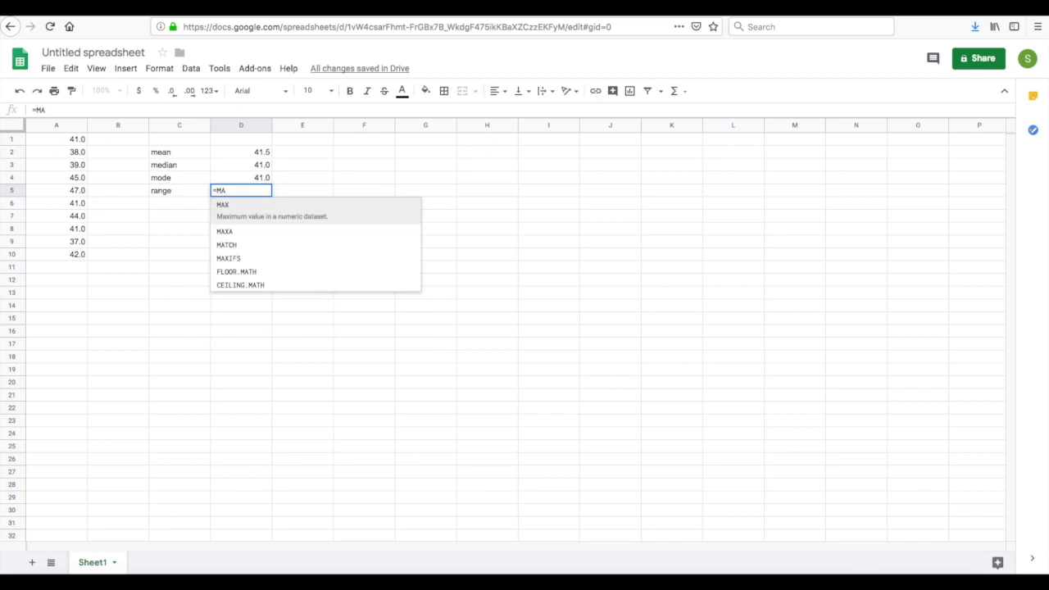
left_click(267, 216)
left_click_drag(78, 139, 71, 256)
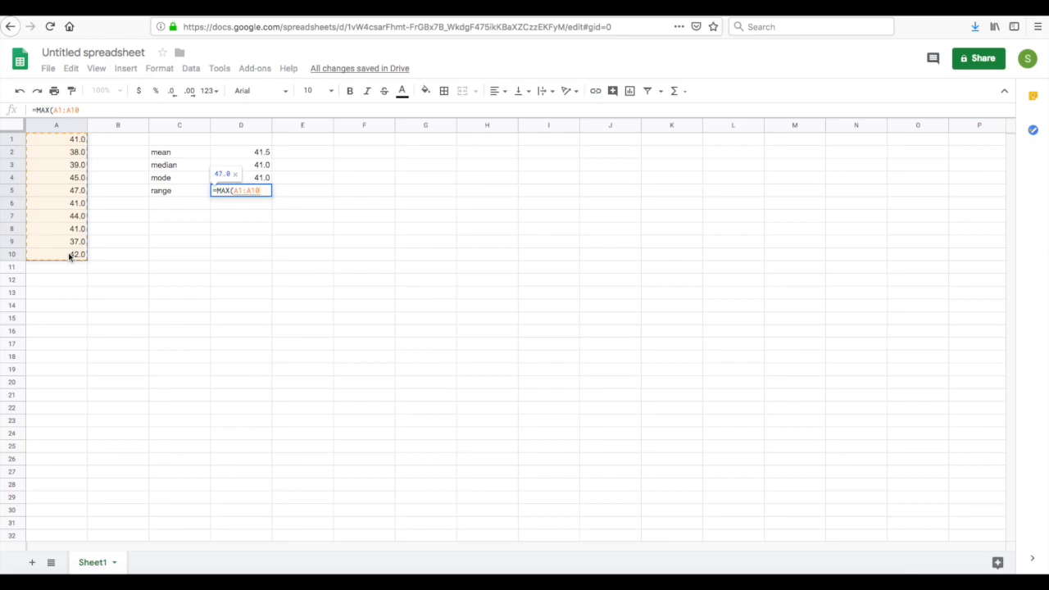
type(")")
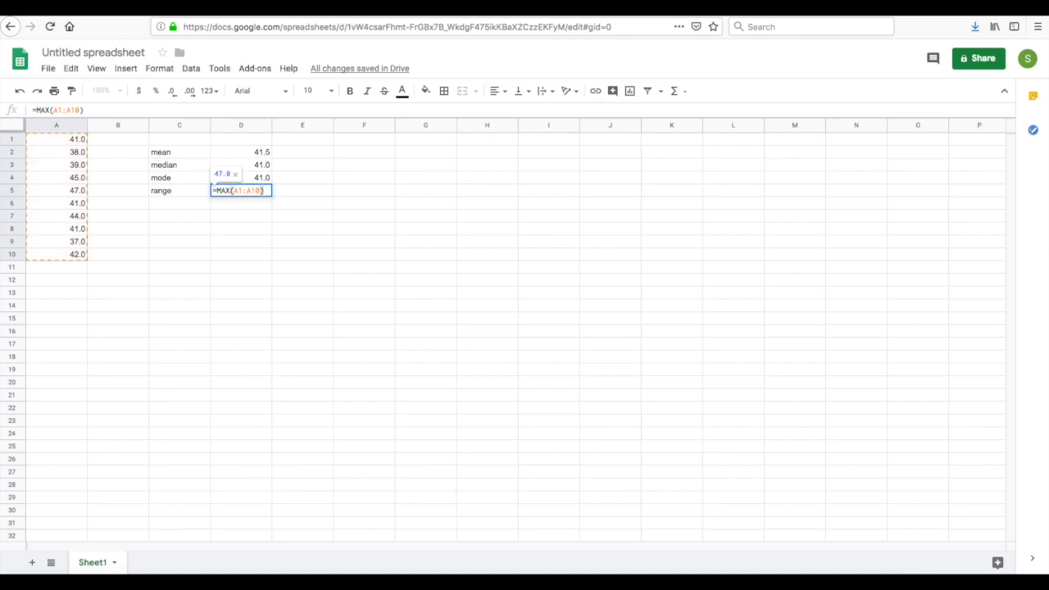
type("-")
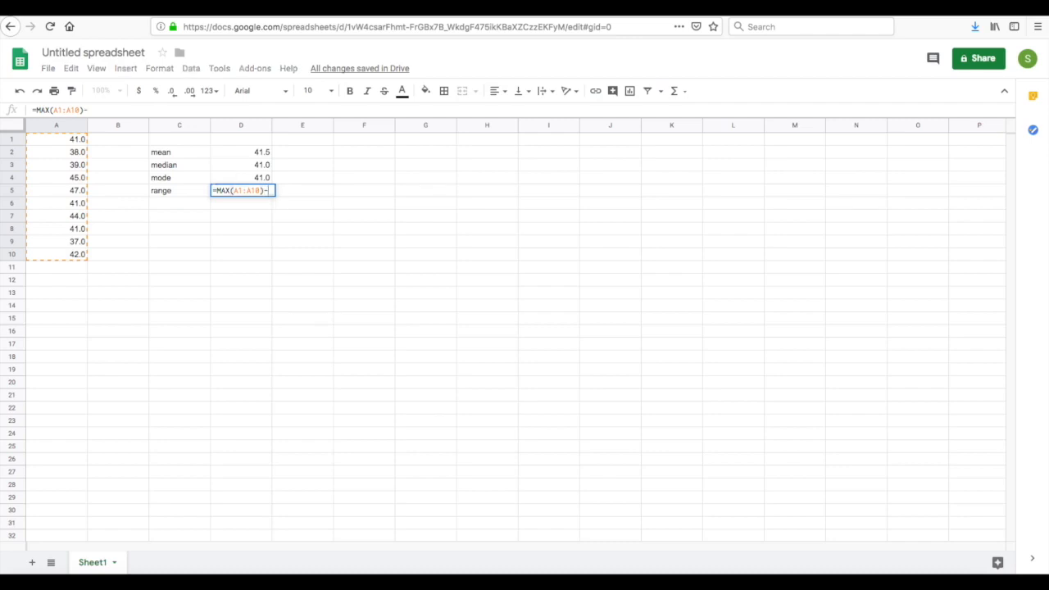
type("MIN")
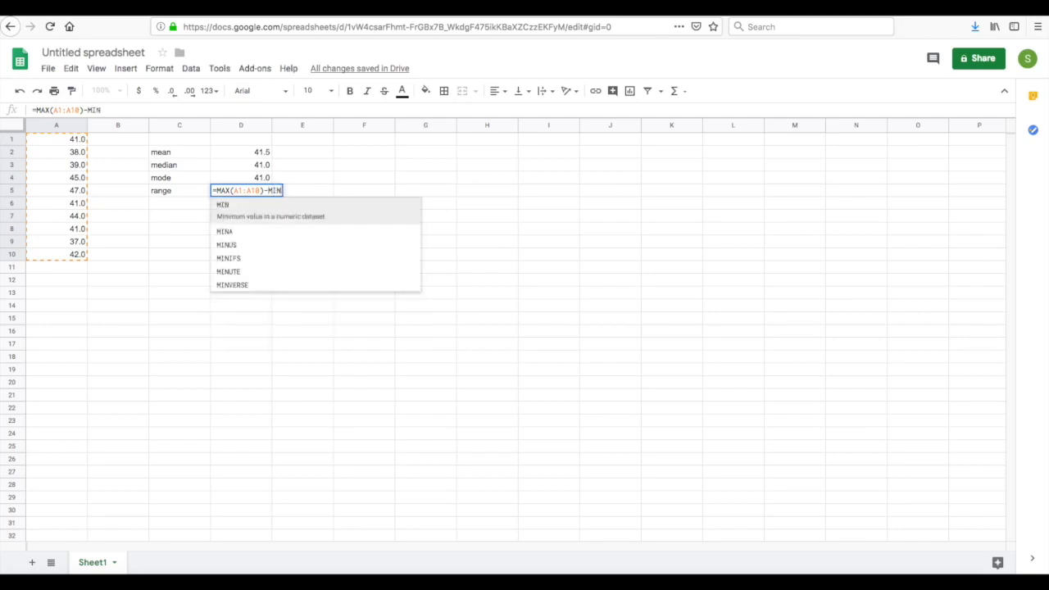
left_click(255, 212)
left_click_drag(77, 140, 68, 258)
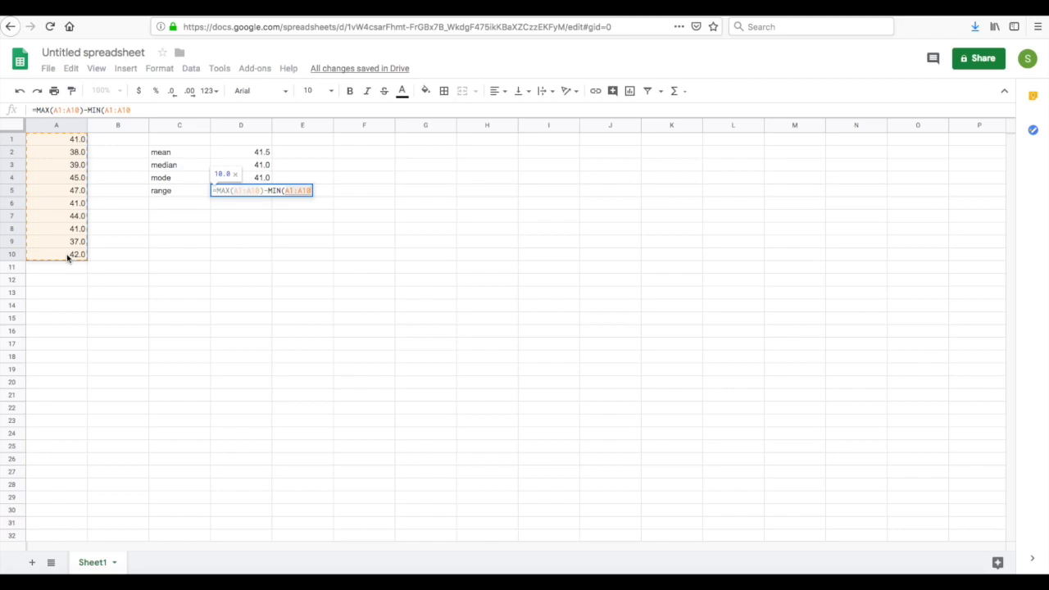
type(")")
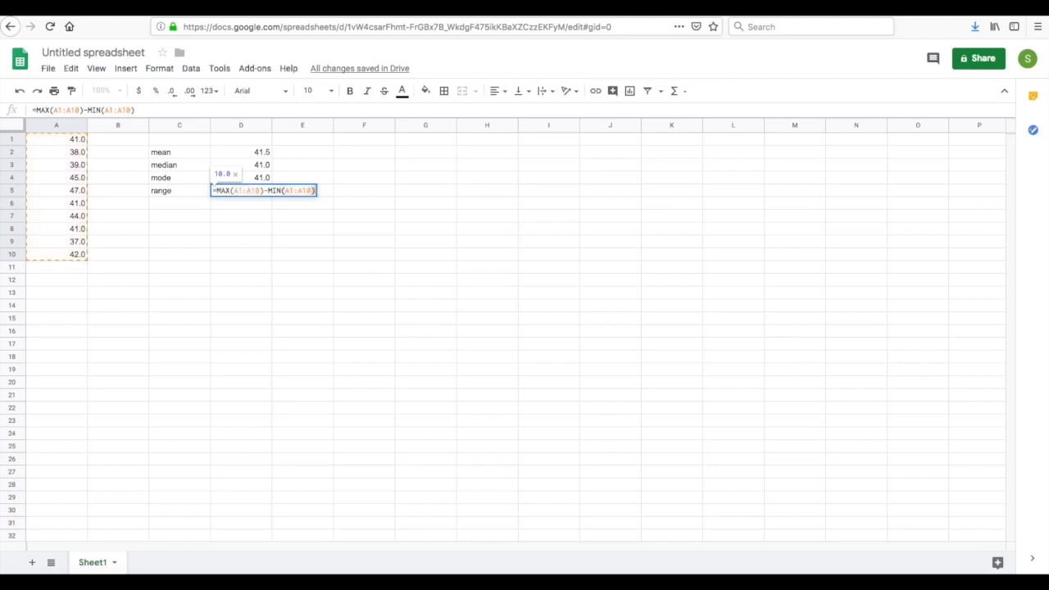
key("Return")
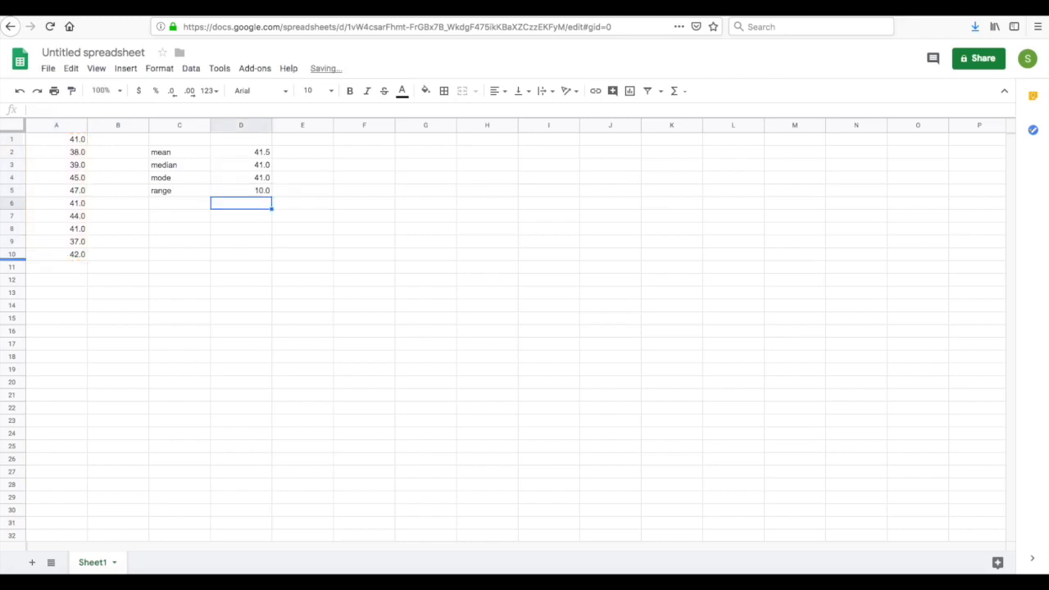
Step: Enter the label "standard dev" in cell C6, directly below the range label
left_click(182, 209)
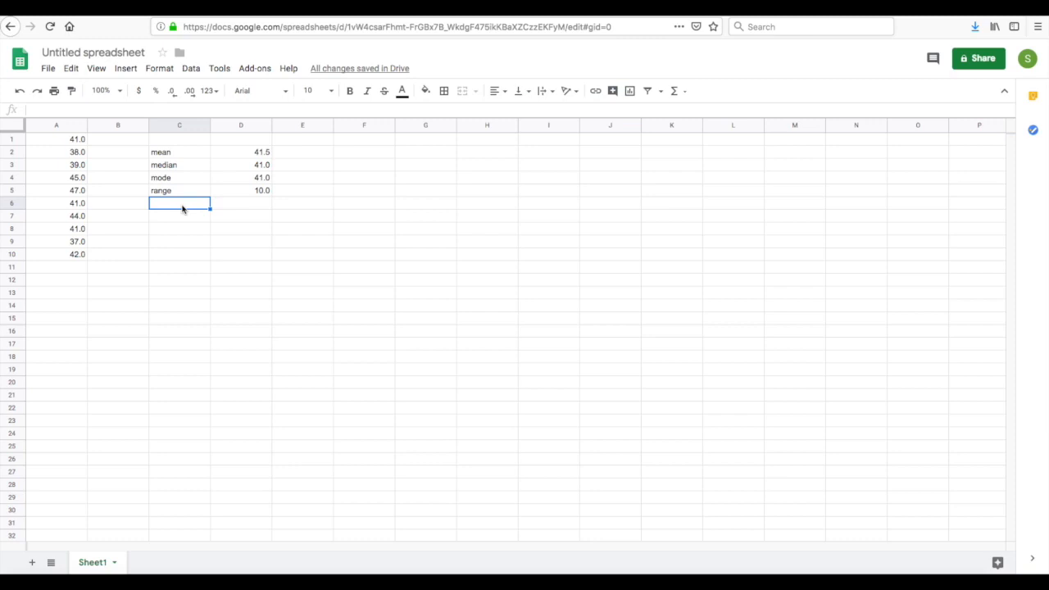
type("standard de")
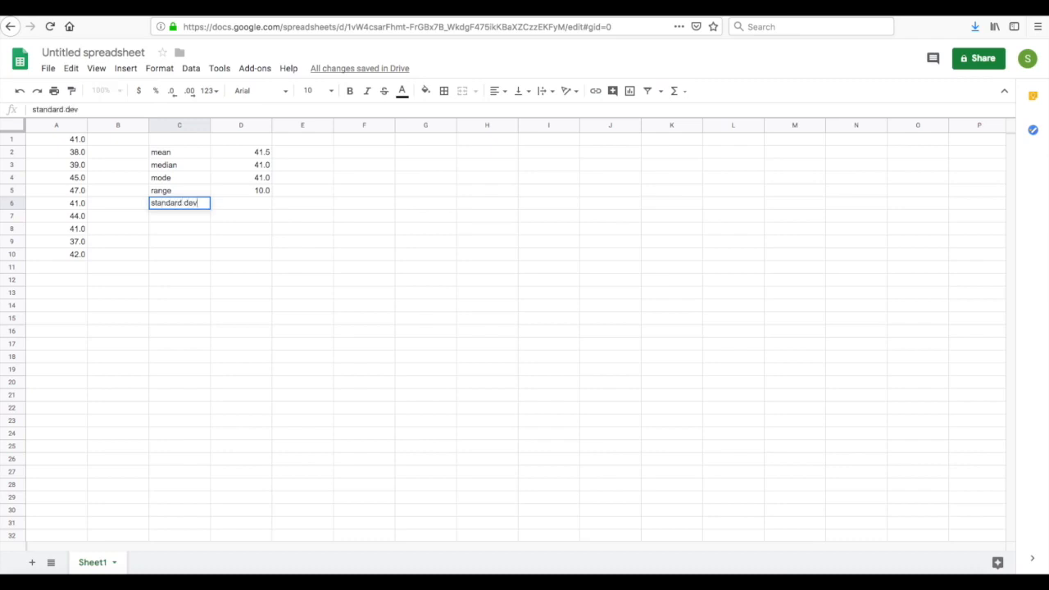
type("v")
key("Tab")
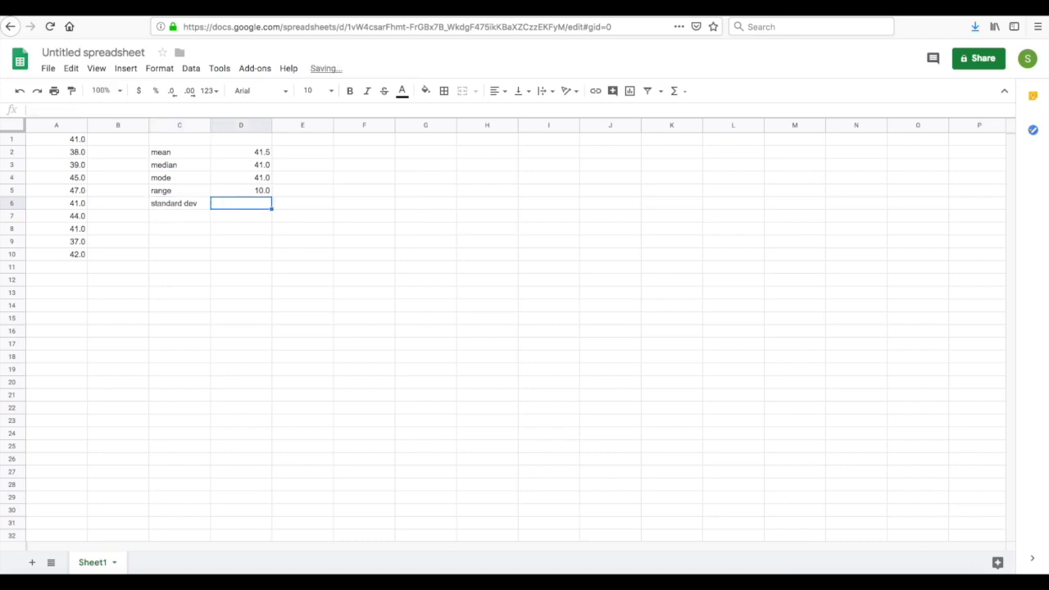
Step: Calculate the population standard deviation of the data in cell D6 with =STDEV.P(A1:A10)
type("=")
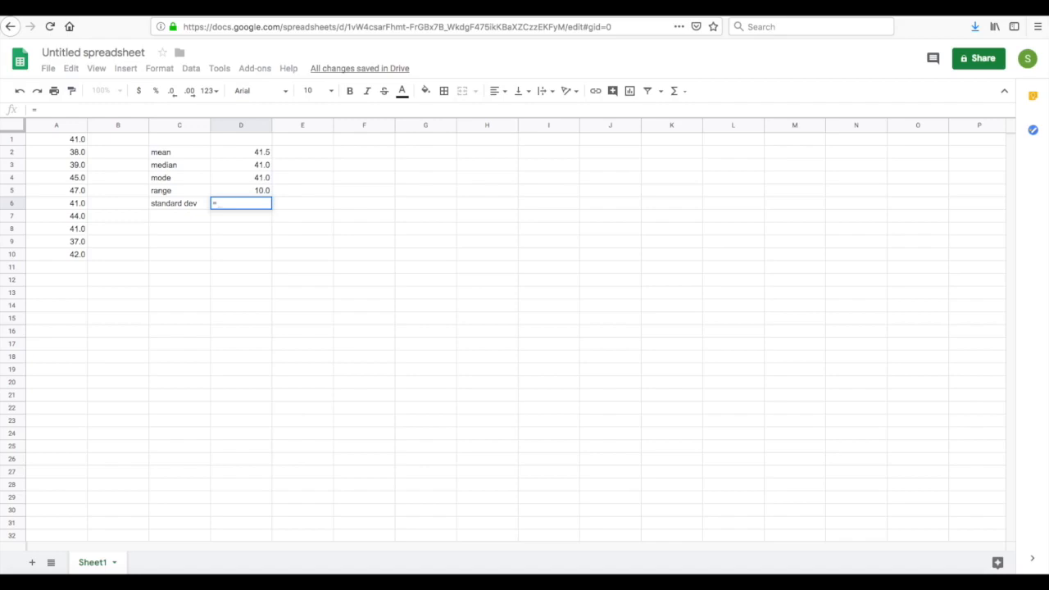
type("STD")
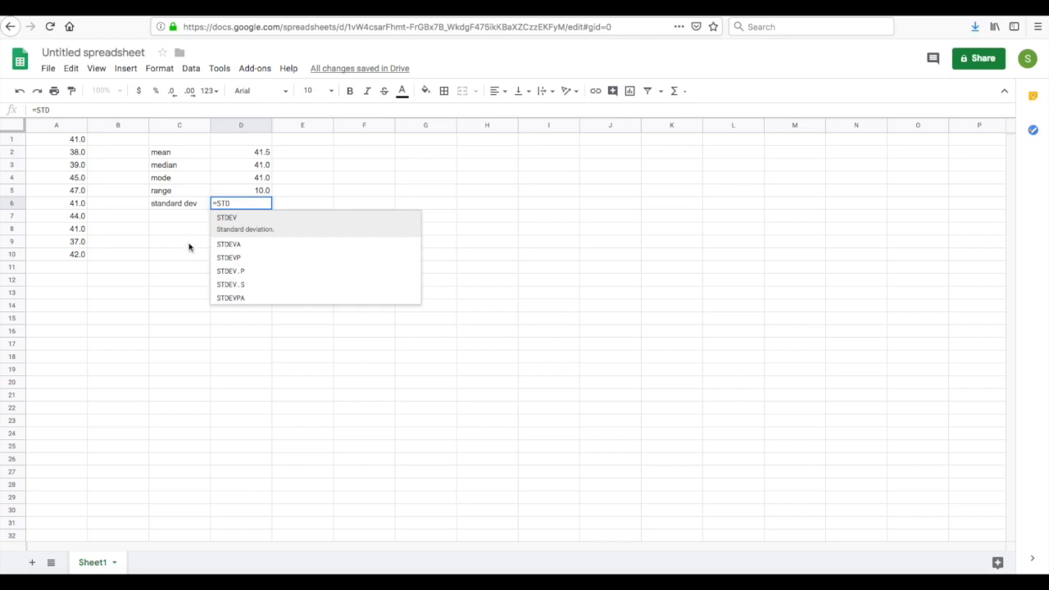
left_click(237, 274)
left_click_drag(67, 141, 72, 256)
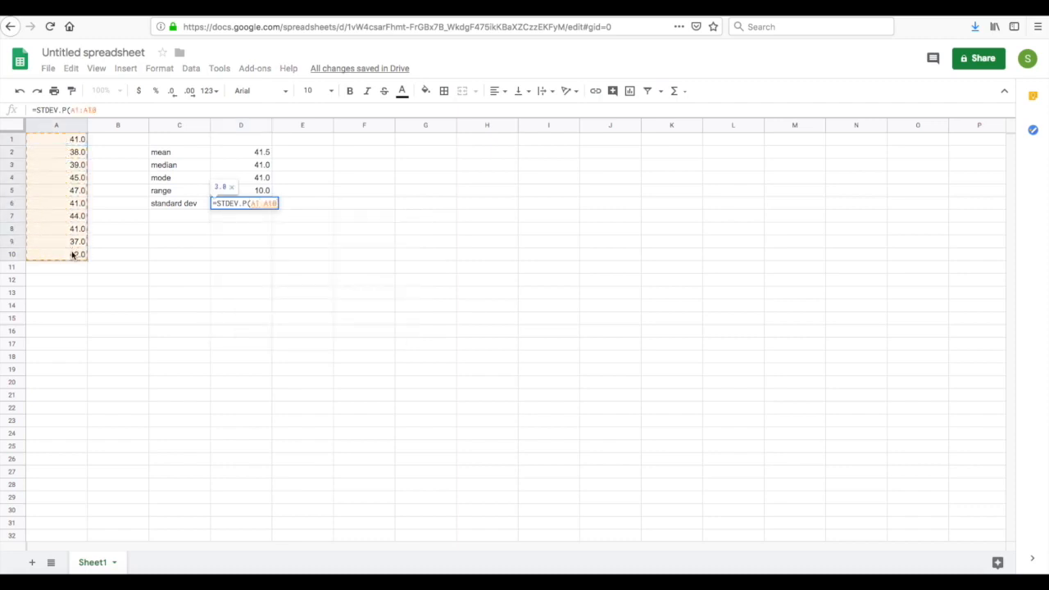
type(")")
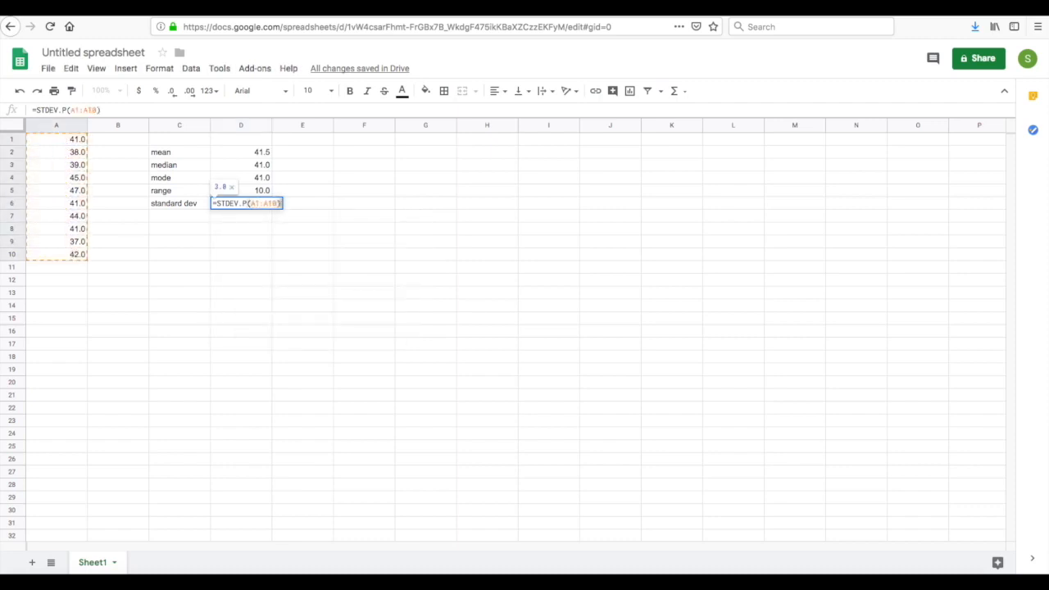
key("Return")
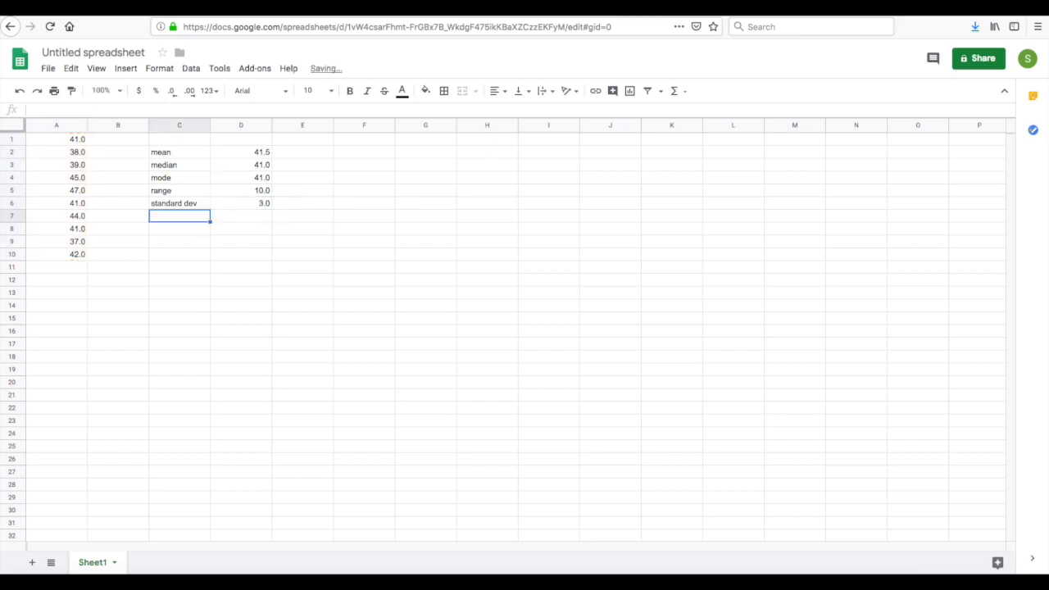